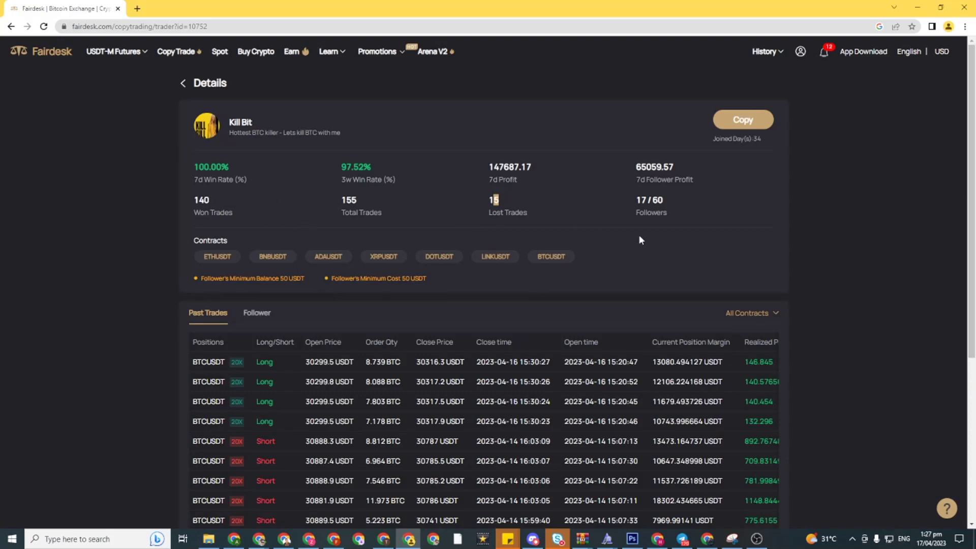
# Open the copy trade settings for the trader Kill Bit and set the leverage to Follow the trader.
pyautogui.scroll(-3, 673, 404)
pyautogui.scroll(3, 632, 362)
pyautogui.click(761, 121)
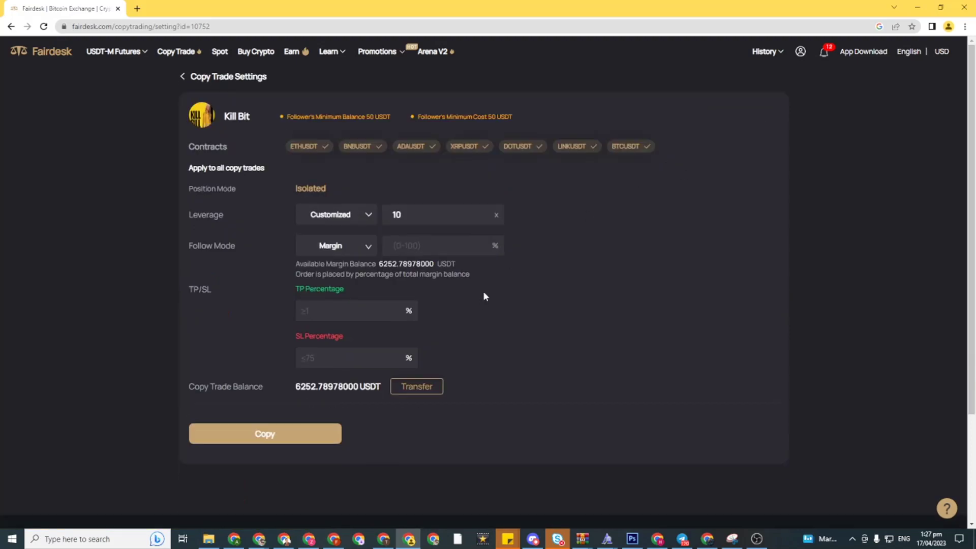
pyautogui.click(367, 217)
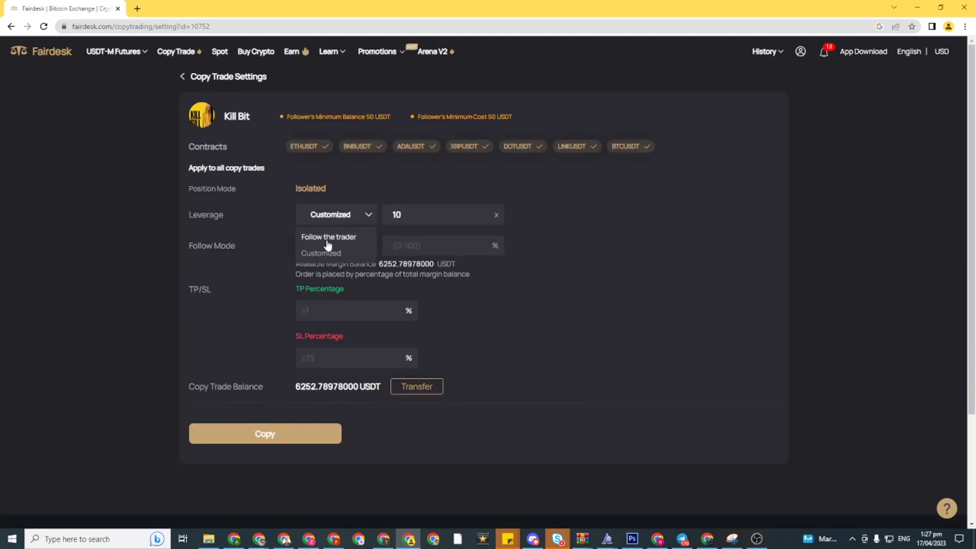
pyautogui.click(330, 236)
# Set Kill Bit's follow mode to Fixed Amount with 1000 USDT.
pyautogui.click(366, 246)
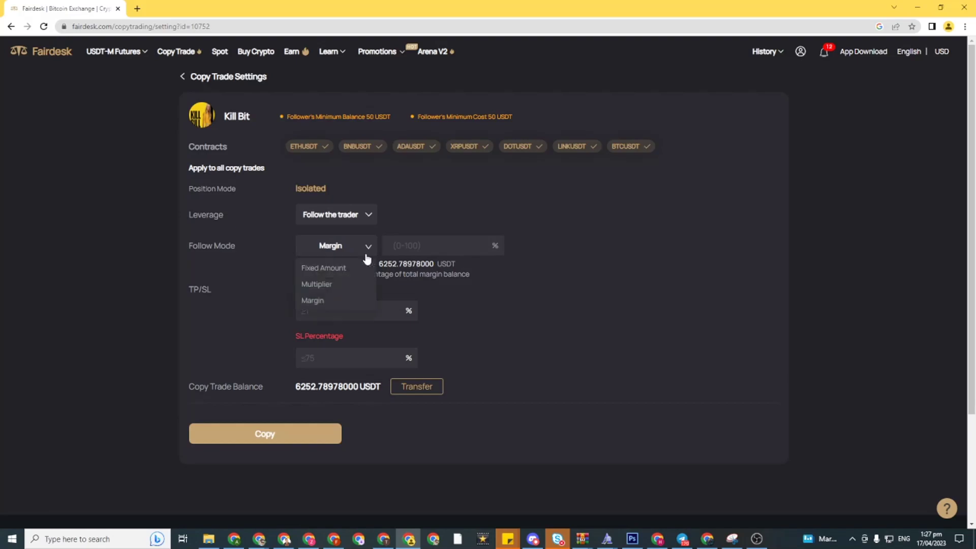
pyautogui.click(341, 269)
pyautogui.click(446, 248)
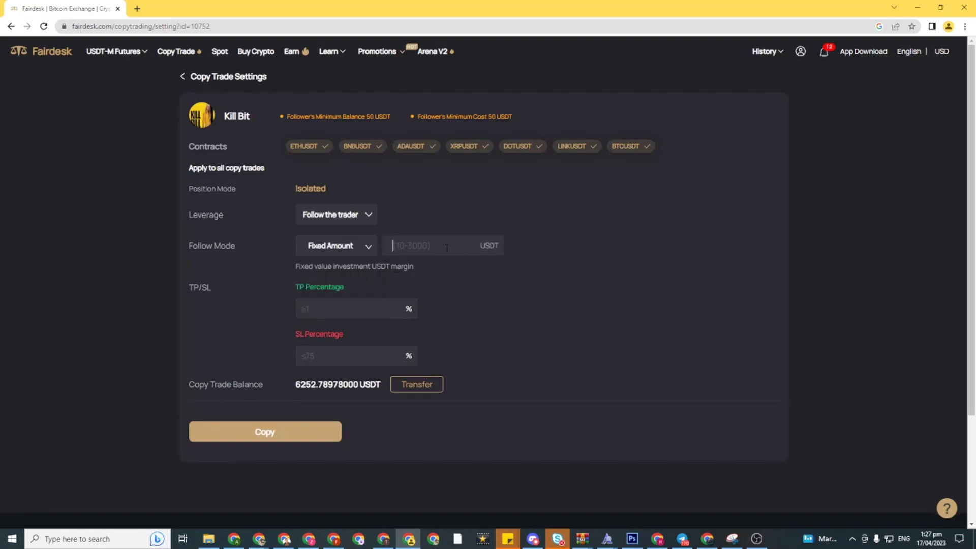
pyautogui.write('1000')
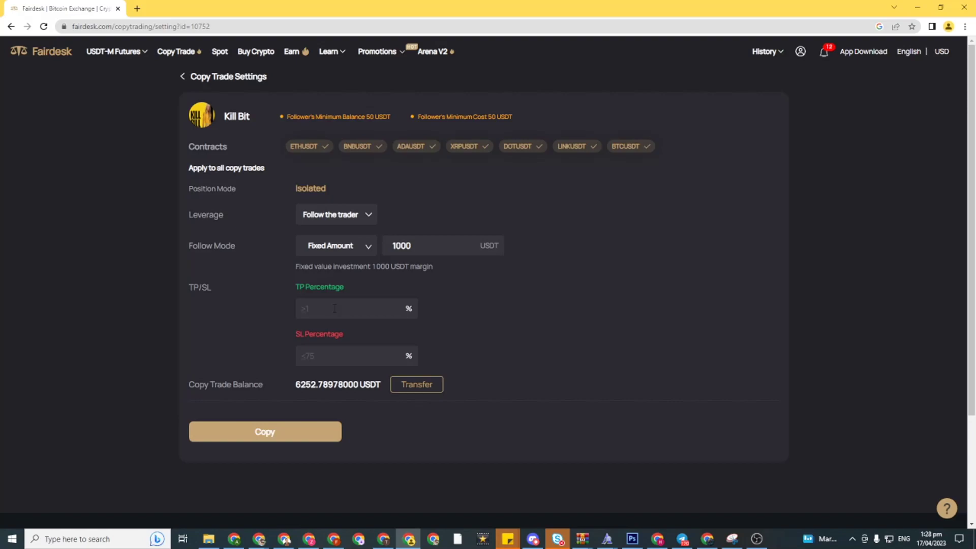
# Set the TP percentage to 20% and the SL percentage to 2% for copying Kill Bit.
pyautogui.write('20')
pyautogui.click(363, 361)
pyautogui.write('2')
pyautogui.tripleClick(304, 392)
pyautogui.click(396, 390)
pyautogui.click(343, 359)
# Submit the Kill Bit copy settings, try to confirm the copy request, and close the confirmation dialog.
pyautogui.click(300, 436)
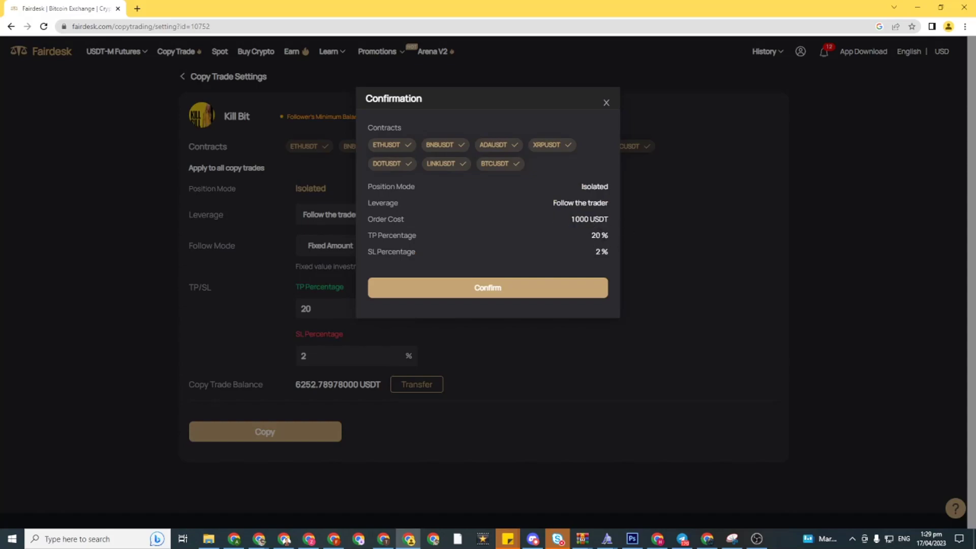
pyautogui.moveTo(416, 251); pyautogui.dragTo(563, 239)
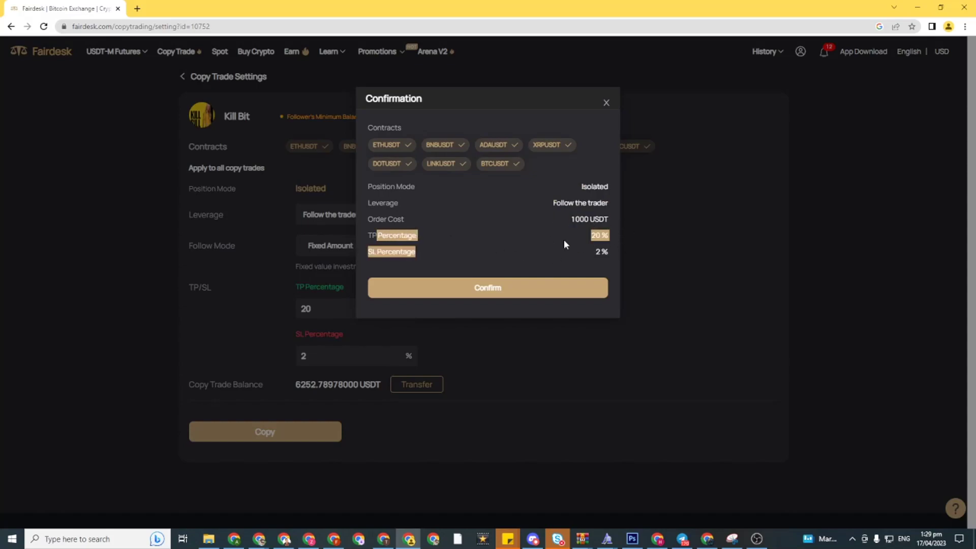
pyautogui.click(583, 245)
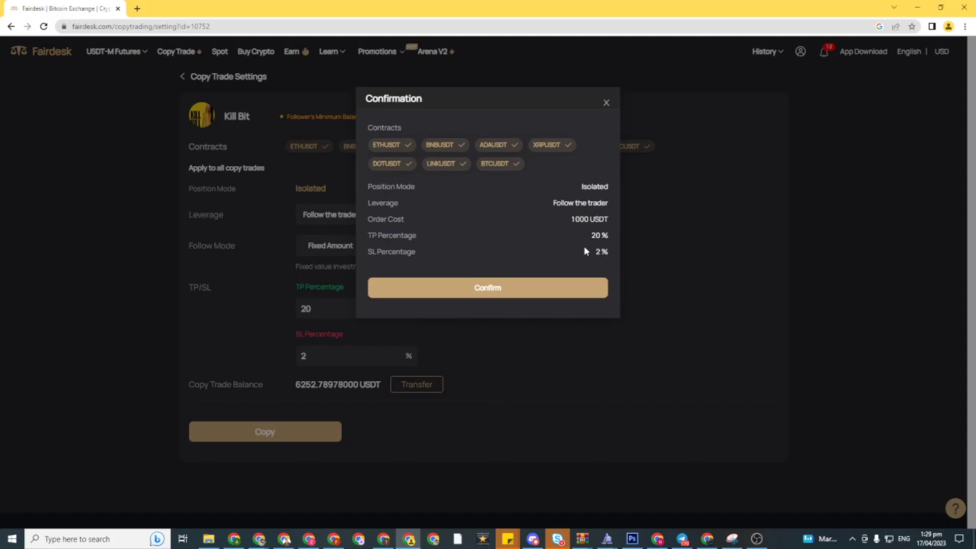
pyautogui.click(563, 293)
pyautogui.click(564, 293)
pyautogui.click(563, 294)
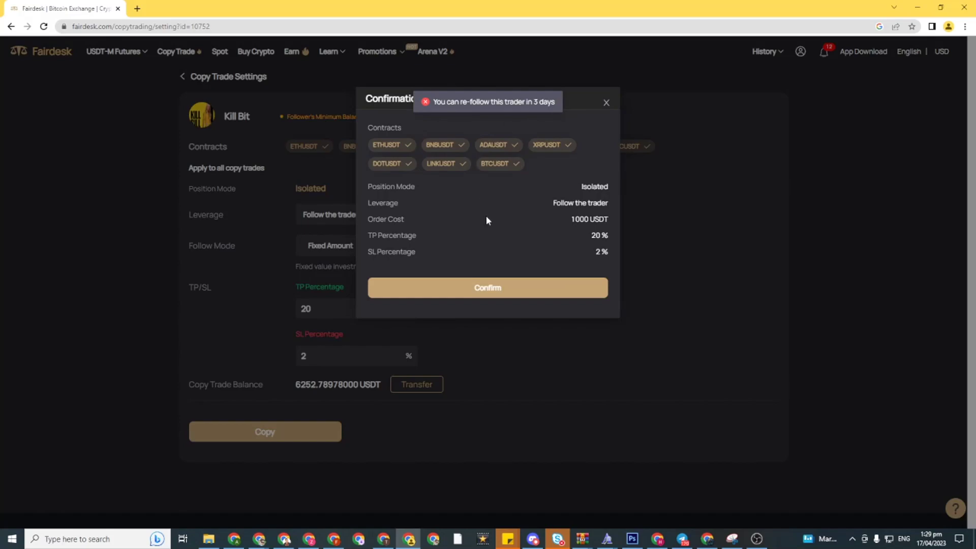
pyautogui.click(492, 289)
pyautogui.moveTo(463, 102); pyautogui.dragTo(543, 102)
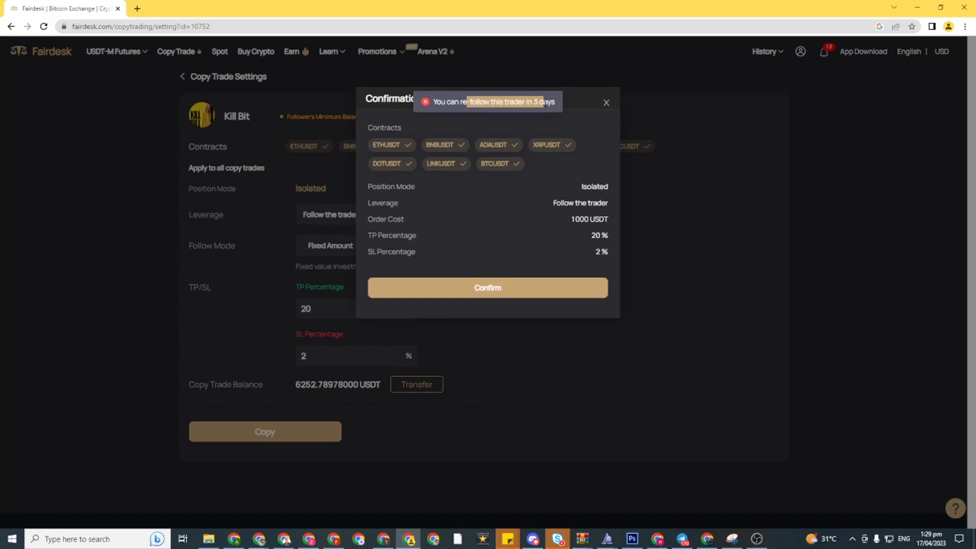
pyautogui.click(607, 105)
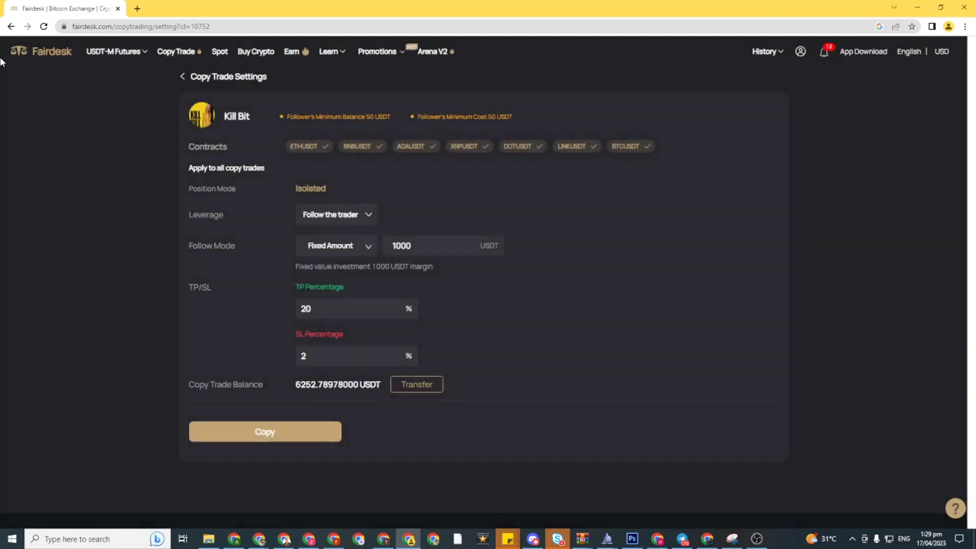
# Return to the copy trading overview and list the Traders category sorted by 7d Win Rate.
pyautogui.click(11, 26)
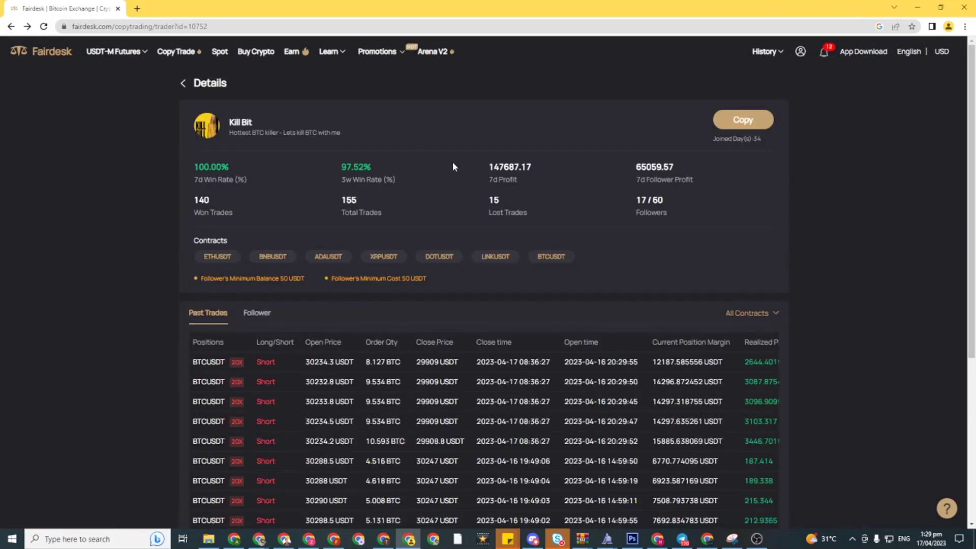
pyautogui.click(11, 26)
pyautogui.scroll(-3, 595, 362)
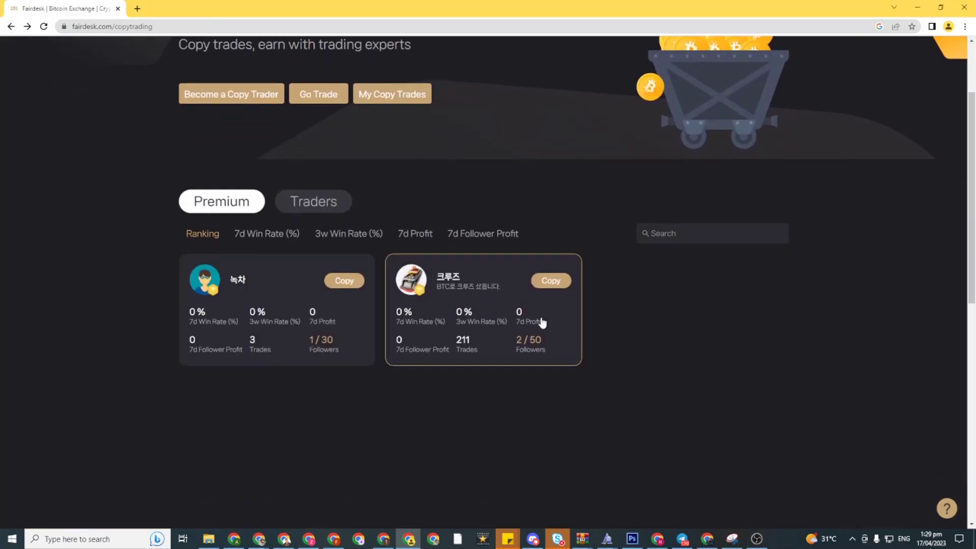
pyautogui.click(271, 133)
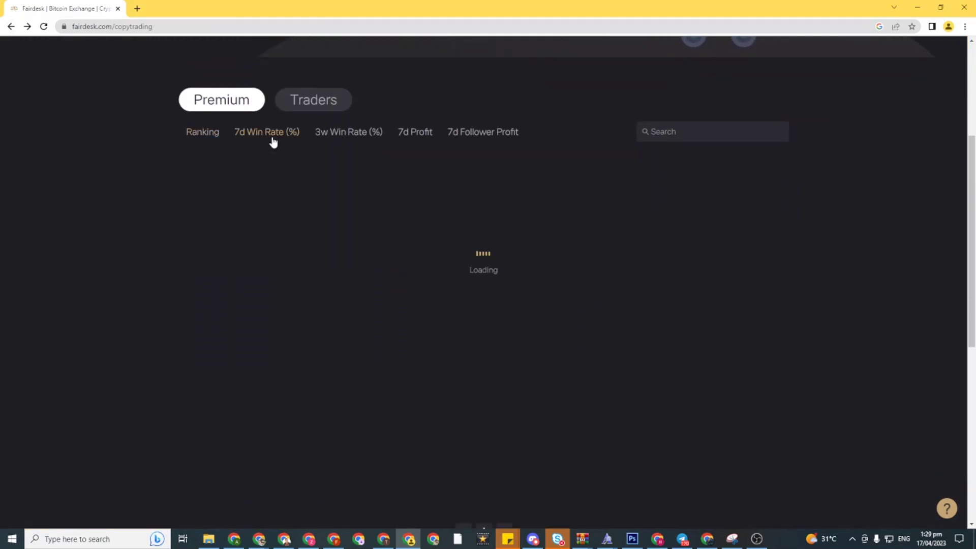
pyautogui.scroll(4, 412, 297)
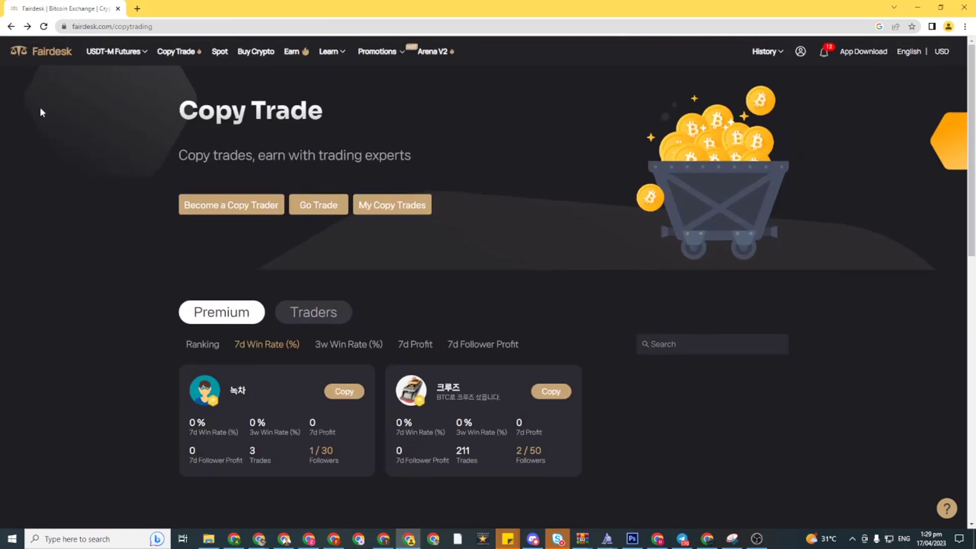
pyautogui.click(344, 313)
pyautogui.scroll(-2, 400, 318)
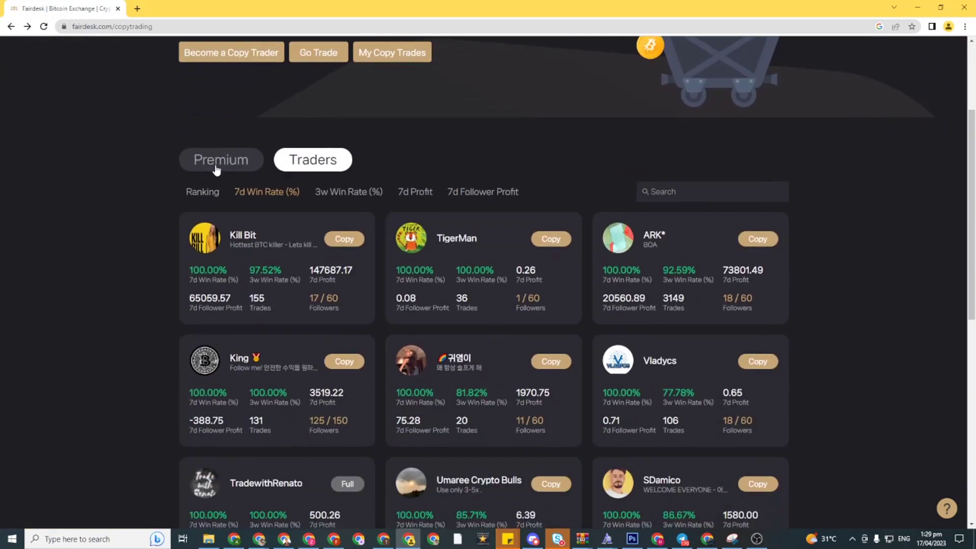
pyautogui.click(216, 168)
pyautogui.click(329, 168)
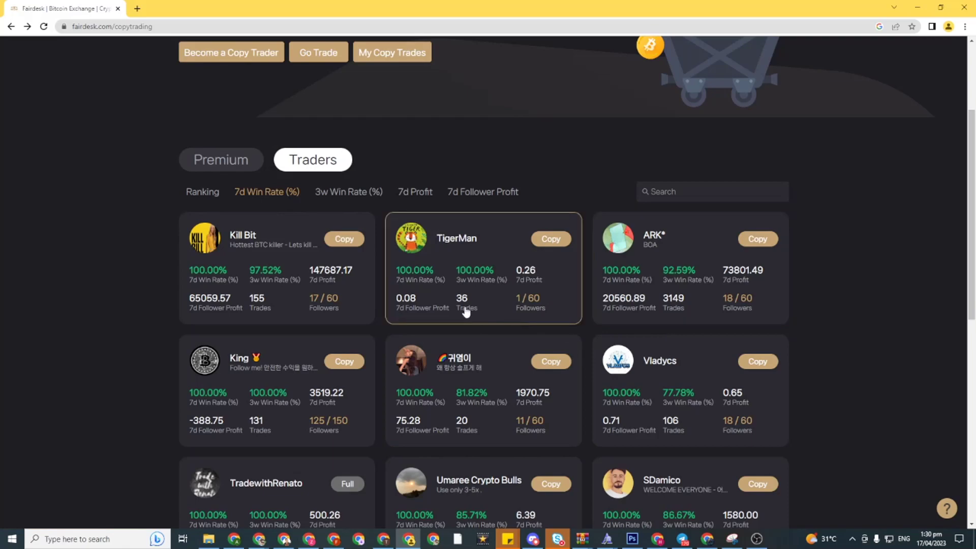
# Open the details of the trader ARK* and look through the statistics and past trades.
pyautogui.click(726, 300)
pyautogui.scroll(-3, 362, 324)
pyautogui.scroll(3, 453, 309)
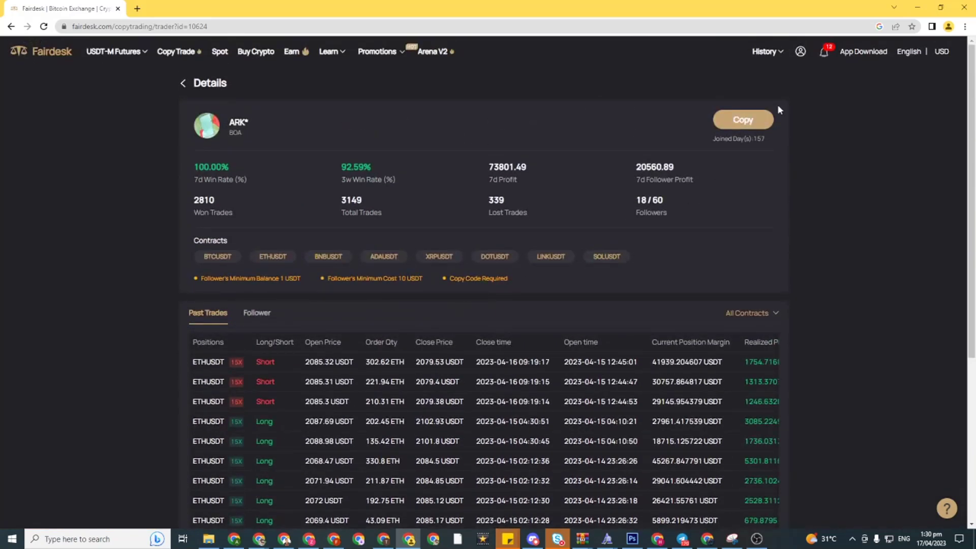
pyautogui.scroll(-5, 578, 388)
pyautogui.scroll(5, 578, 390)
# Open ARK*'s copy trade settings, check the minimum cost requirement, and set the leverage to Follow the trader.
pyautogui.click(756, 122)
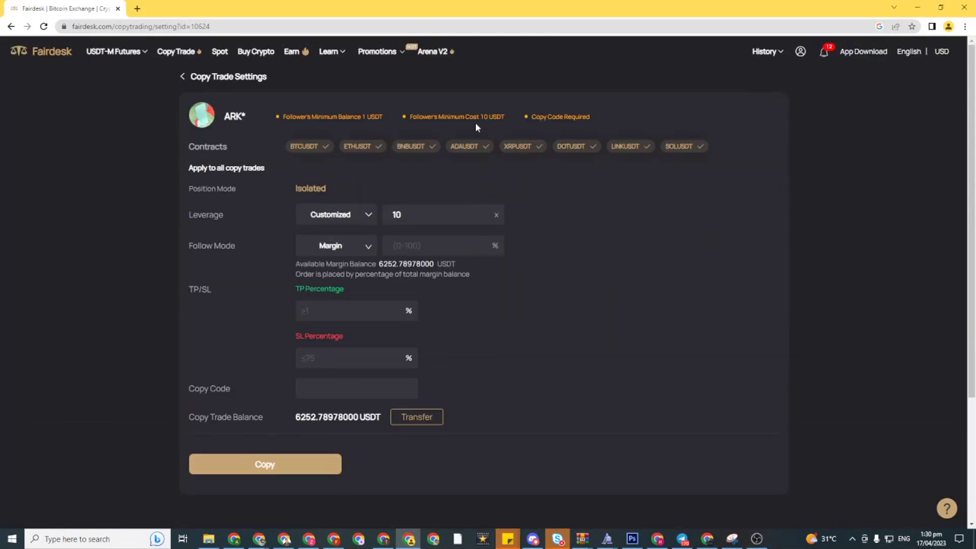
pyautogui.moveTo(411, 123); pyautogui.dragTo(526, 128)
pyautogui.click(508, 113)
pyautogui.click(344, 214)
pyautogui.click(328, 237)
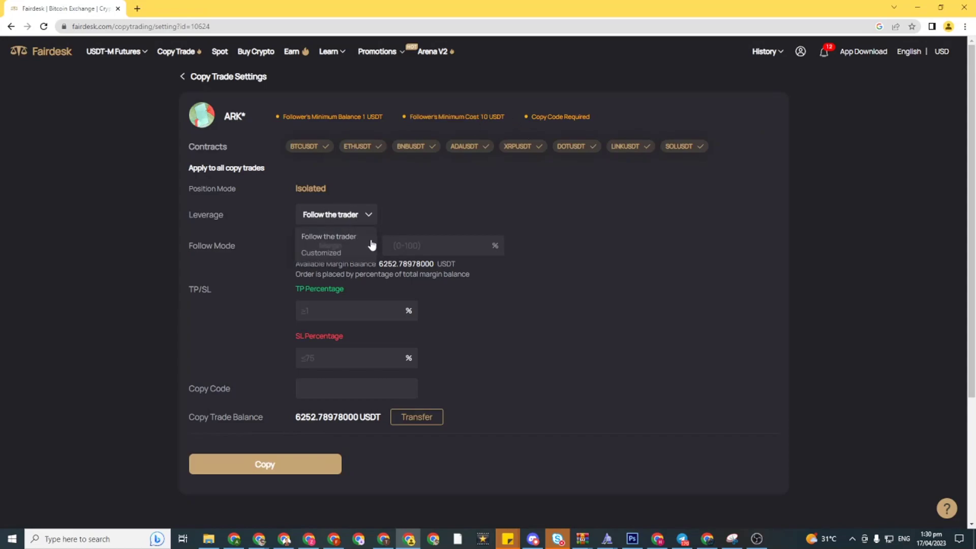
# Set ARK*'s follow mode to a Fixed Amount of 1000 USDT, with a TP percentage of 20% and an SL percentage of 2%.
pyautogui.click(359, 249)
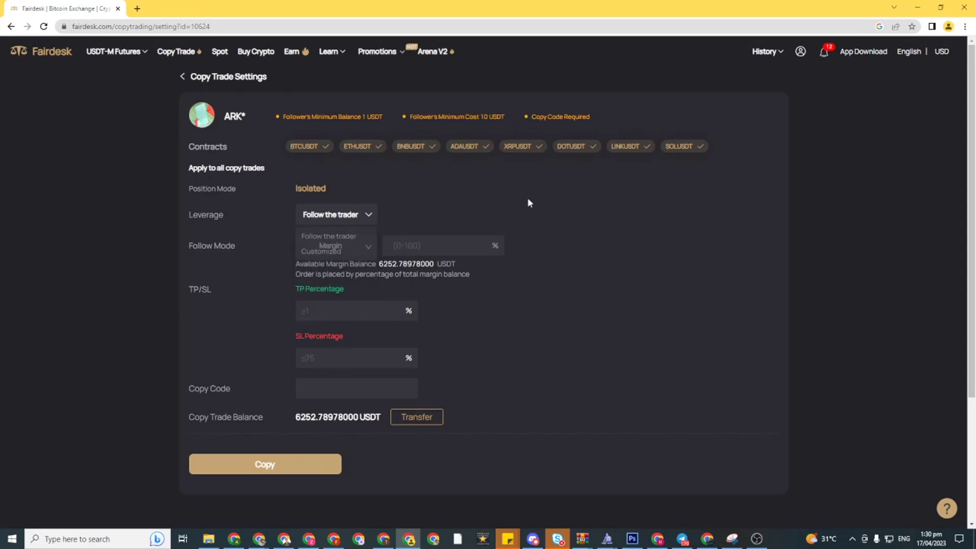
pyautogui.click(361, 256)
pyautogui.click(330, 268)
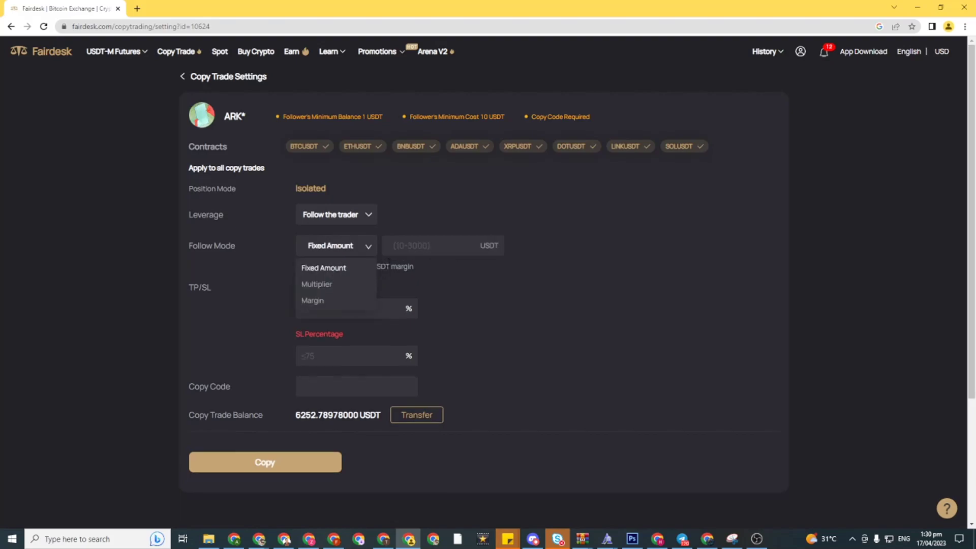
pyautogui.click(443, 240)
pyautogui.write('100')
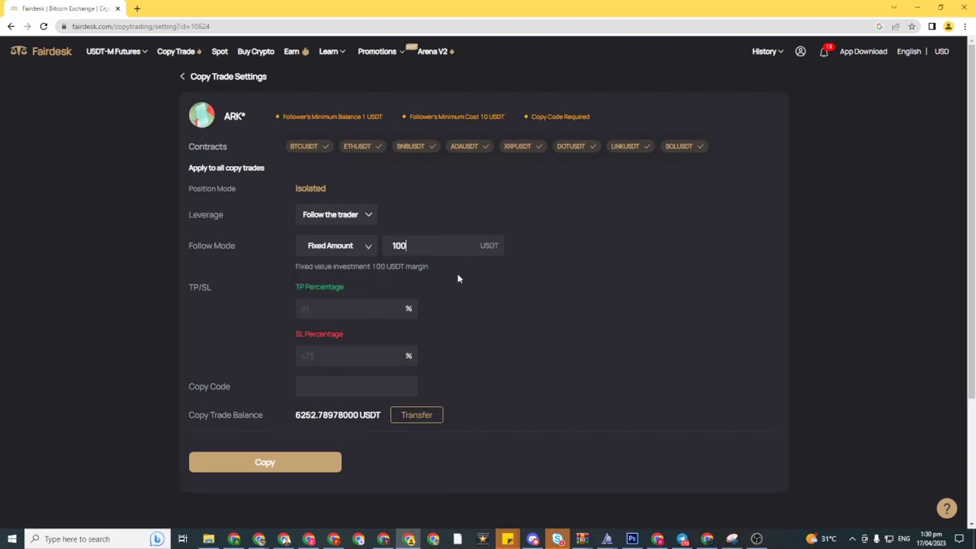
pyautogui.write('020')
pyautogui.write('2')
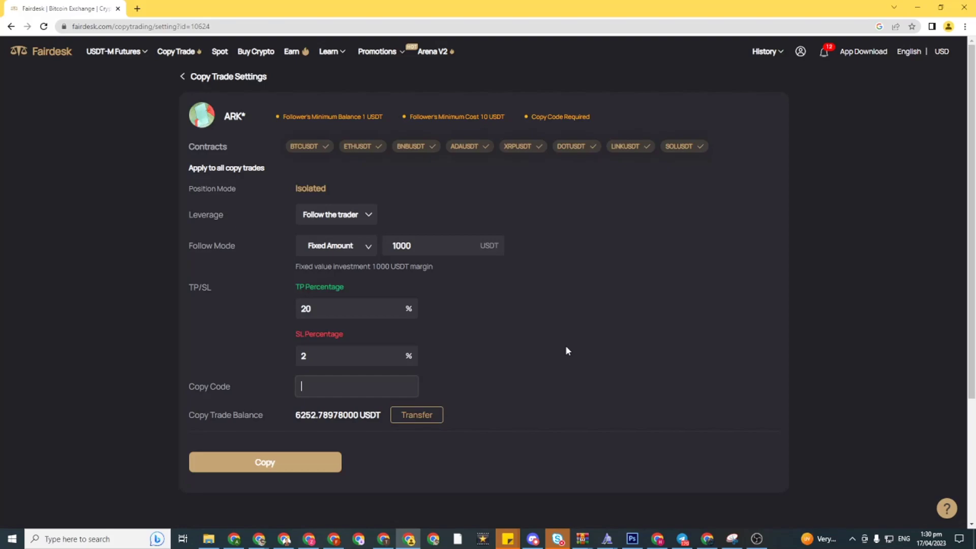
# Enter a copy code for ARK*, try to confirm the copy request, and close the confirmation dialog.
pyautogui.click(294, 458)
pyautogui.click(345, 389)
pyautogui.write('1')
pyautogui.click(301, 464)
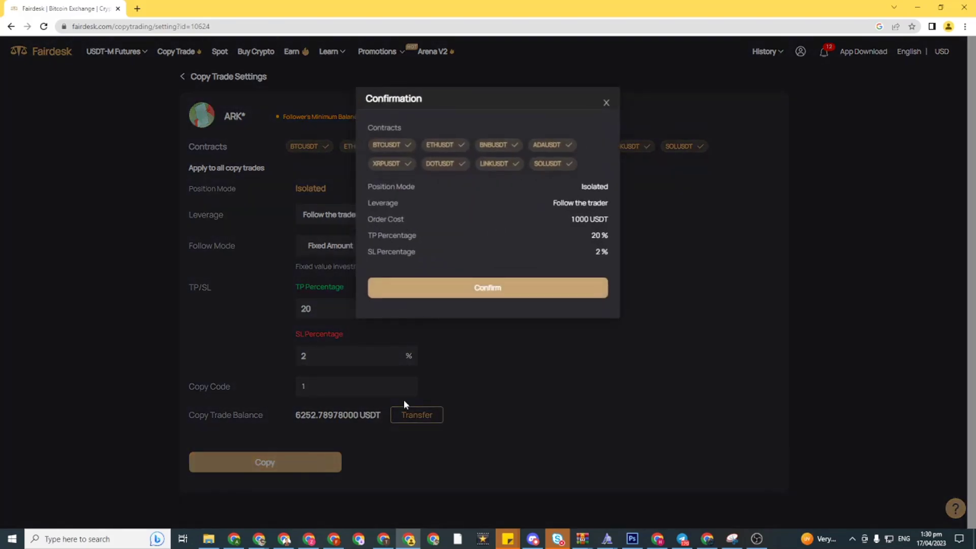
pyautogui.click(539, 298)
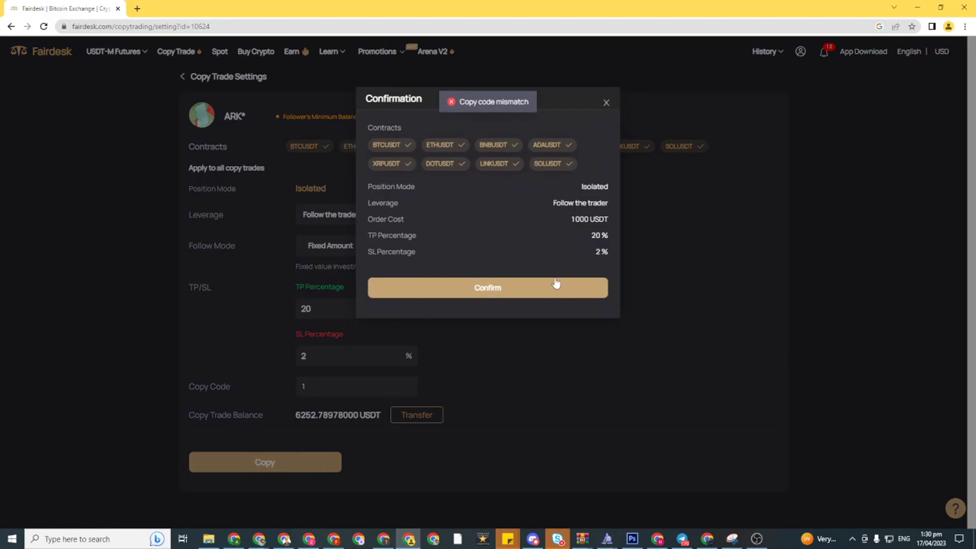
pyautogui.click(606, 102)
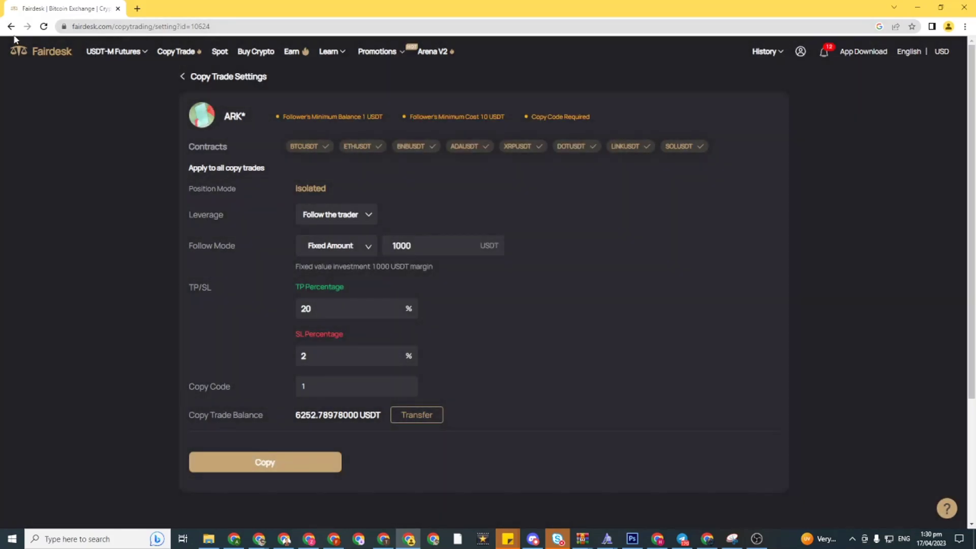
pyautogui.moveTo(531, 117); pyautogui.dragTo(613, 118)
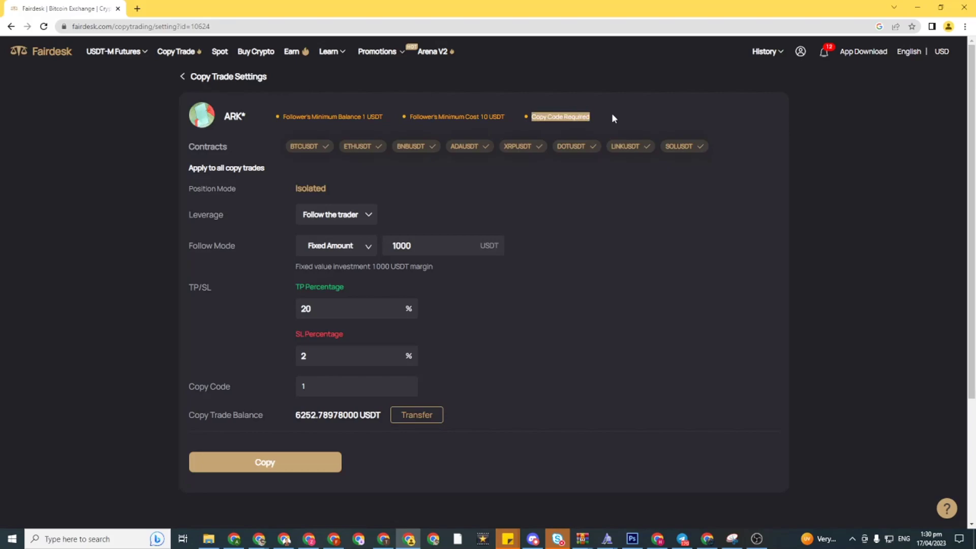
# Return to the copy trading overview, switch to the Traders category, and open the copy trade settings for Trade King.
pyautogui.click(11, 27)
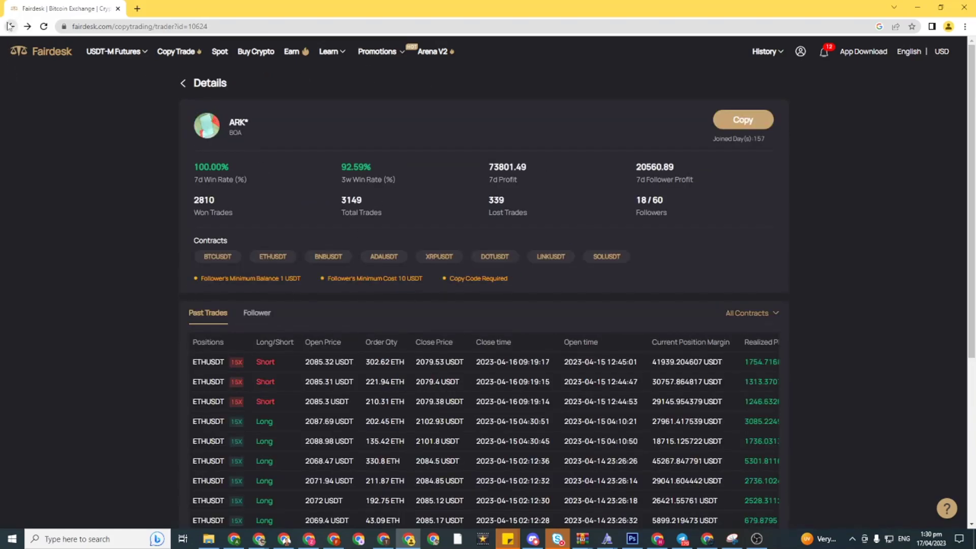
pyautogui.click(10, 26)
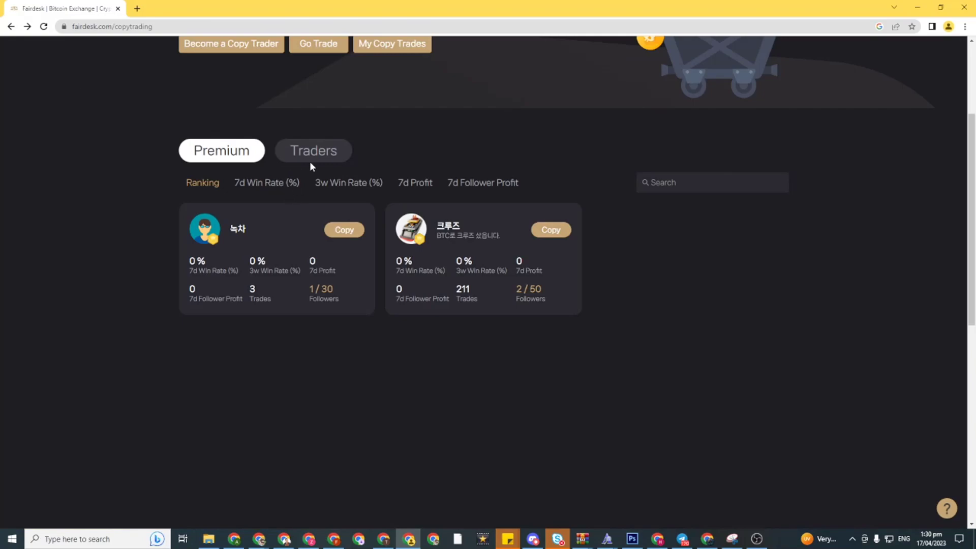
pyautogui.click(299, 154)
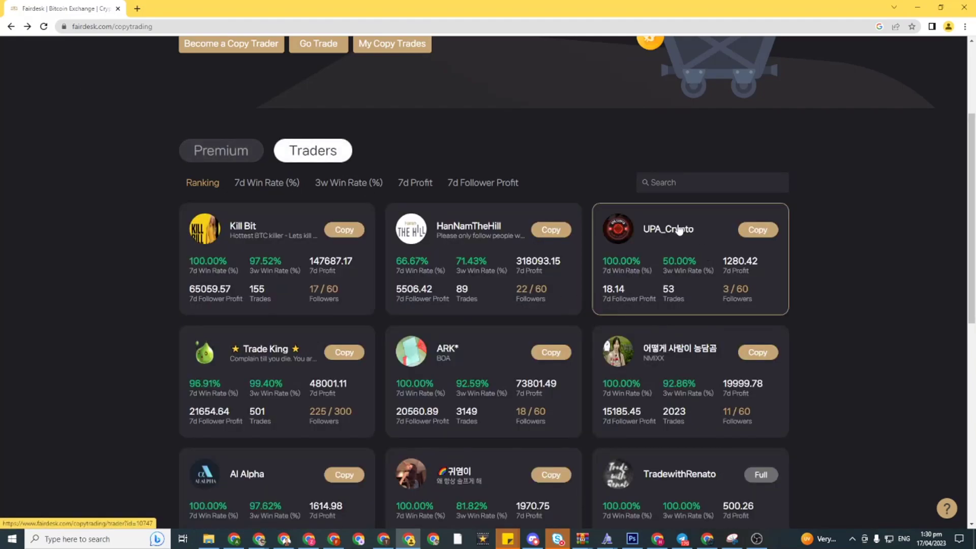
pyautogui.click(271, 364)
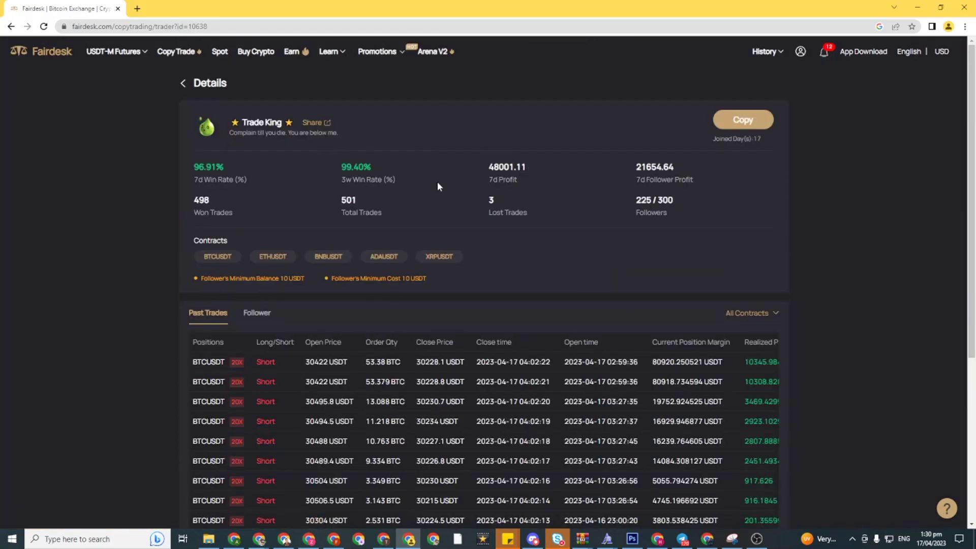
pyautogui.click(743, 118)
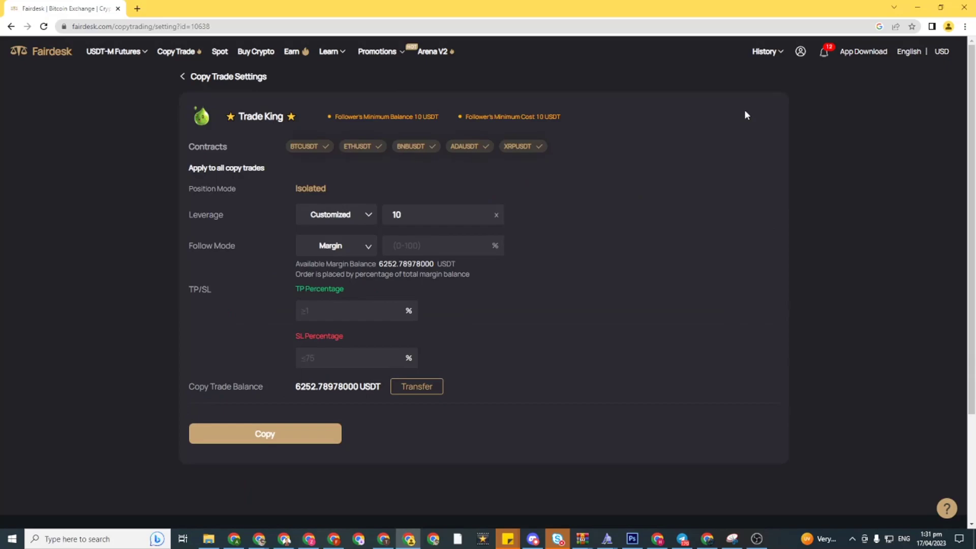
# Set Trade King's leverage to Follow the trader and the follow mode to a Fixed Amount of 1000 USDT.
pyautogui.click(345, 219)
pyautogui.click(331, 236)
pyautogui.click(342, 246)
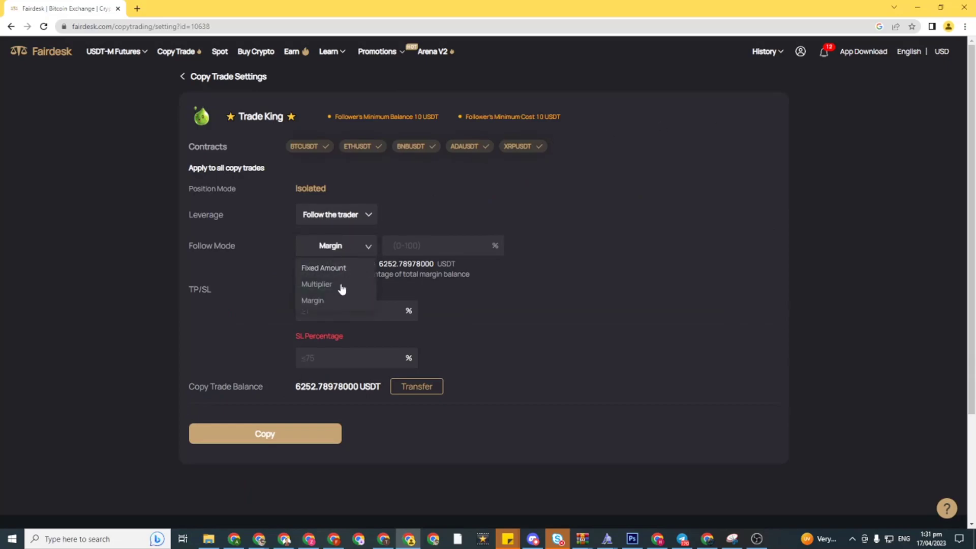
pyautogui.click(319, 268)
pyautogui.click(442, 246)
pyautogui.write('1000')
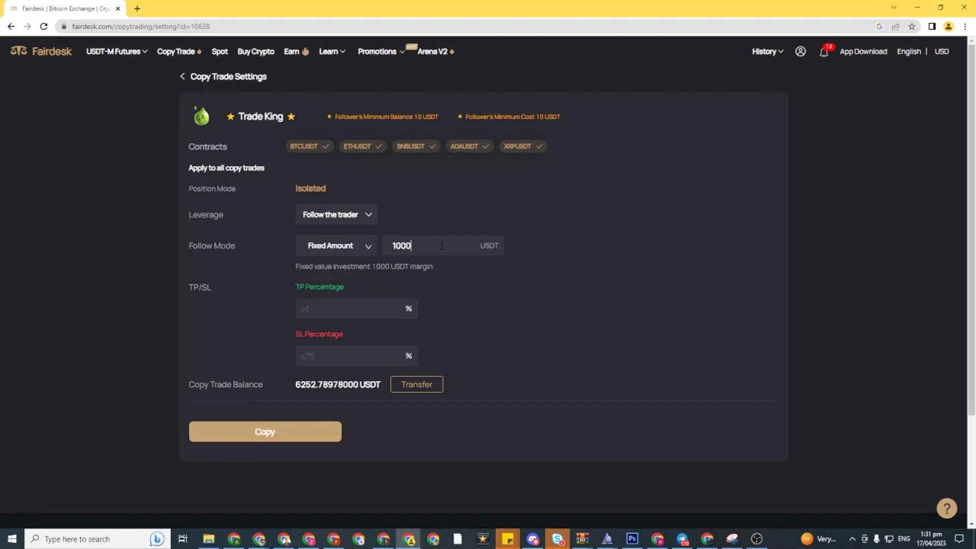
# Set the TP percentage to 20% and the SL percentage to 2%, then submit and confirm copying Trade King.
pyautogui.click(325, 309)
pyautogui.write('20')
pyautogui.click(318, 356)
pyautogui.write('2')
pyautogui.click(298, 433)
pyautogui.click(544, 295)
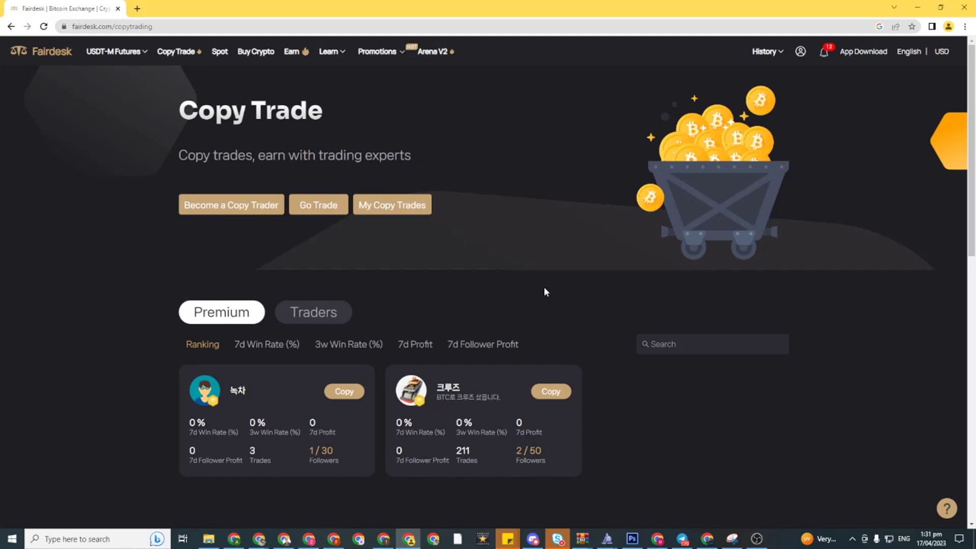
# Open My Copy Trades and check the closed positions, the profit sharing history and the followed traders.
pyautogui.click(413, 210)
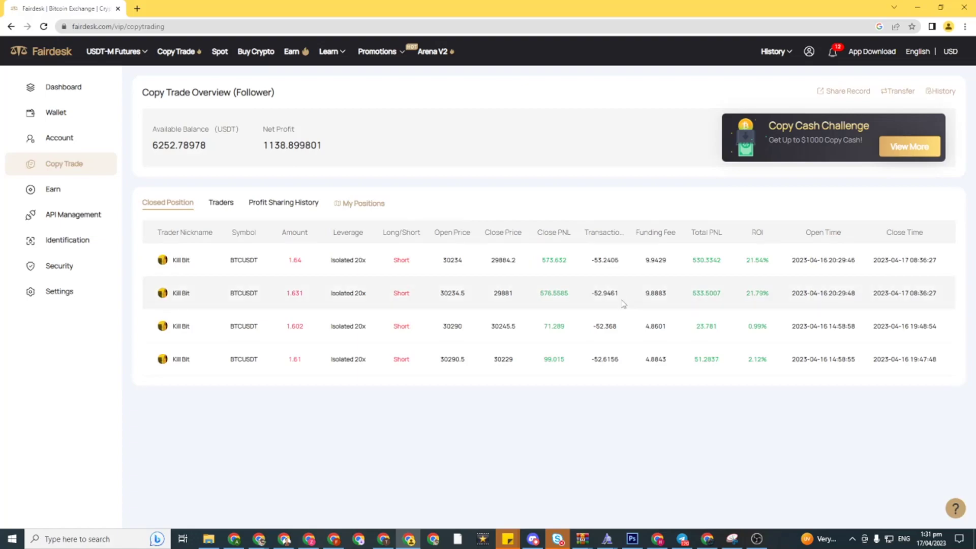
pyautogui.click(290, 203)
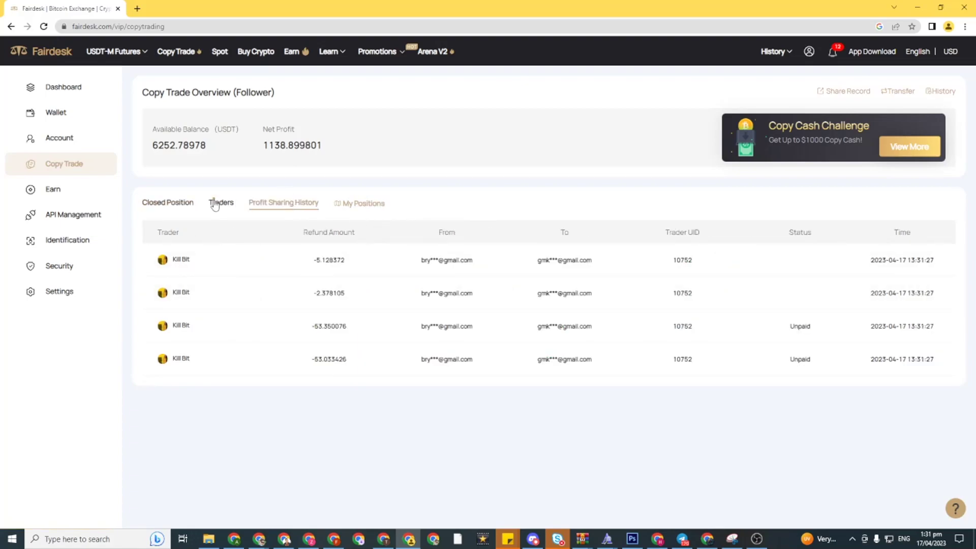
pyautogui.click(220, 203)
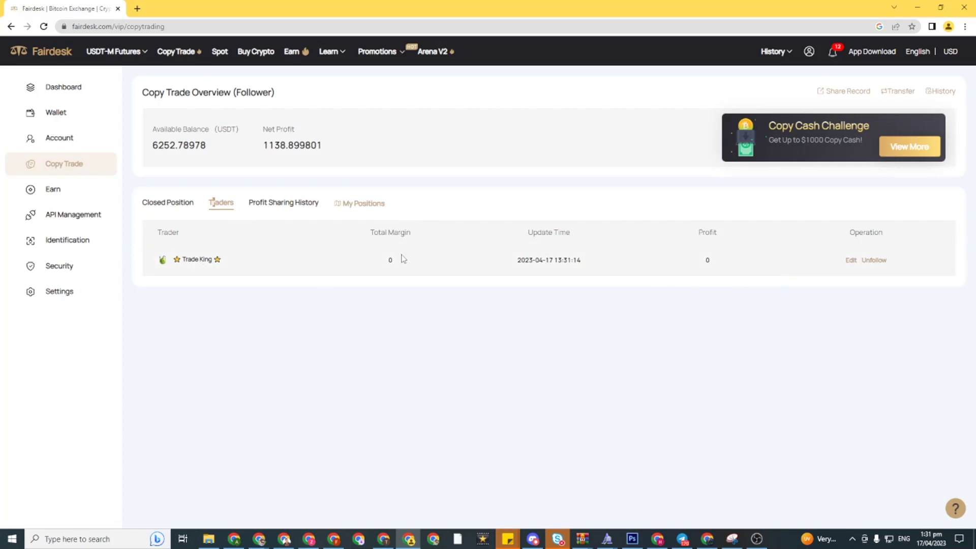
pyautogui.moveTo(201, 260); pyautogui.dragTo(715, 268)
pyautogui.click(718, 275)
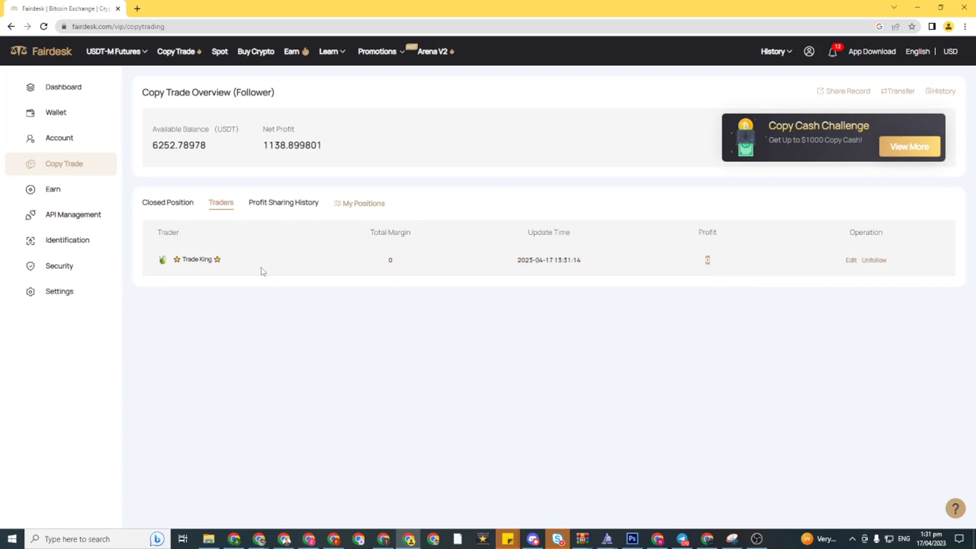